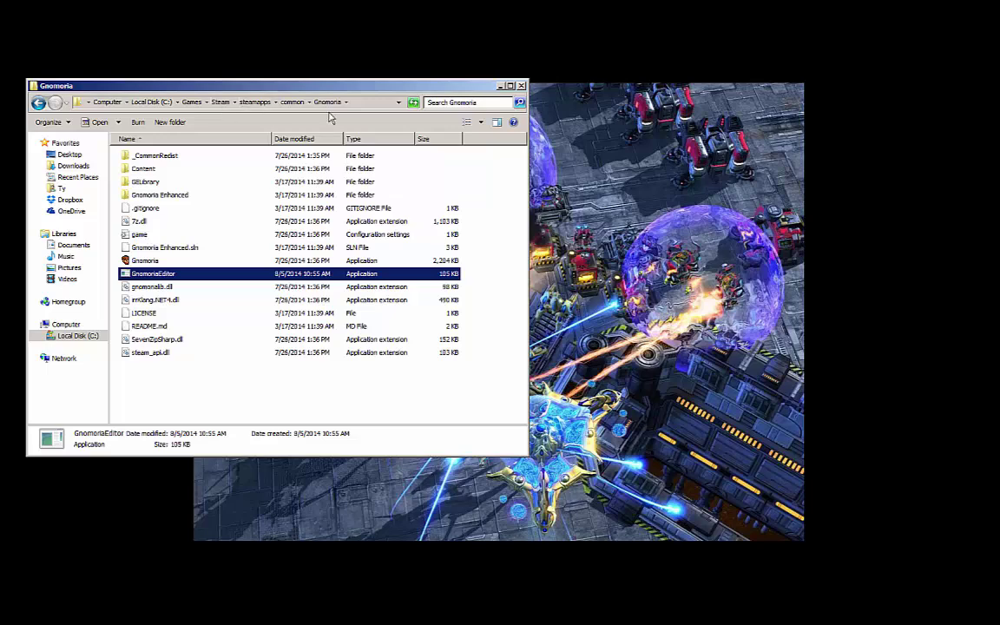
- Launch Gnomoria Editor past the security warning and load world05.sav from the Worlds folder
{"action": "double_click", "coordinate": [174, 275]}
{"action": "left_click", "coordinate": [524, 295]}
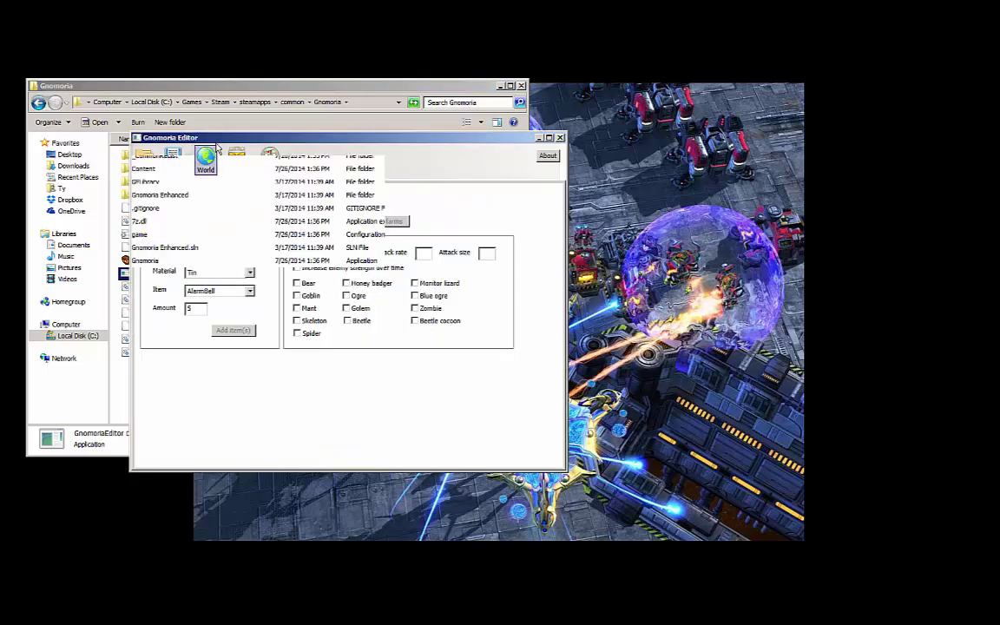
{"action": "left_click_drag", "start_coordinate": [433, 90], "coordinate": [198, 107]}
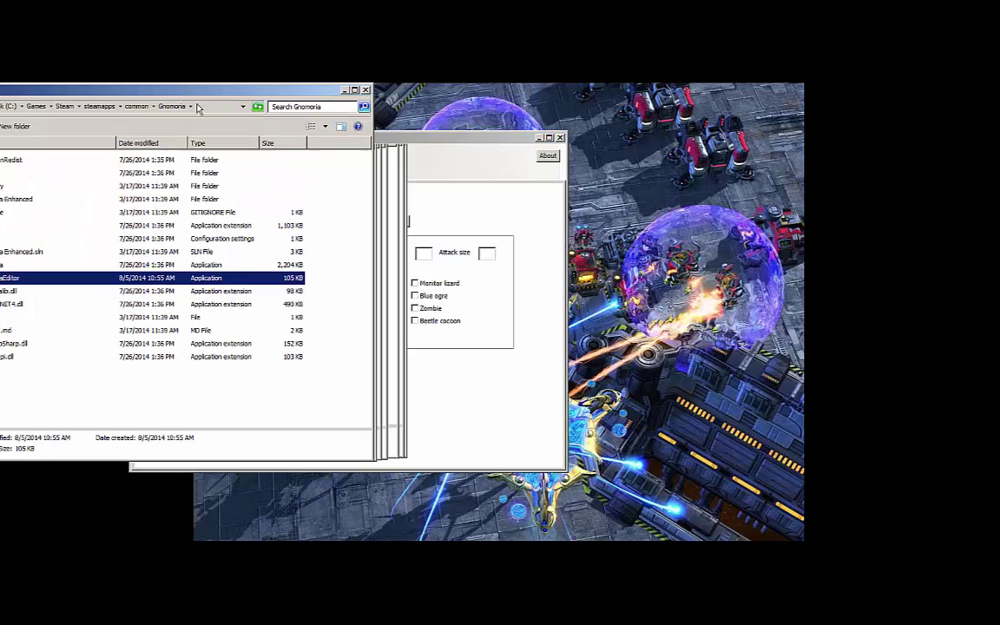
{"action": "left_click_drag", "start_coordinate": [368, 138], "coordinate": [506, 56]}
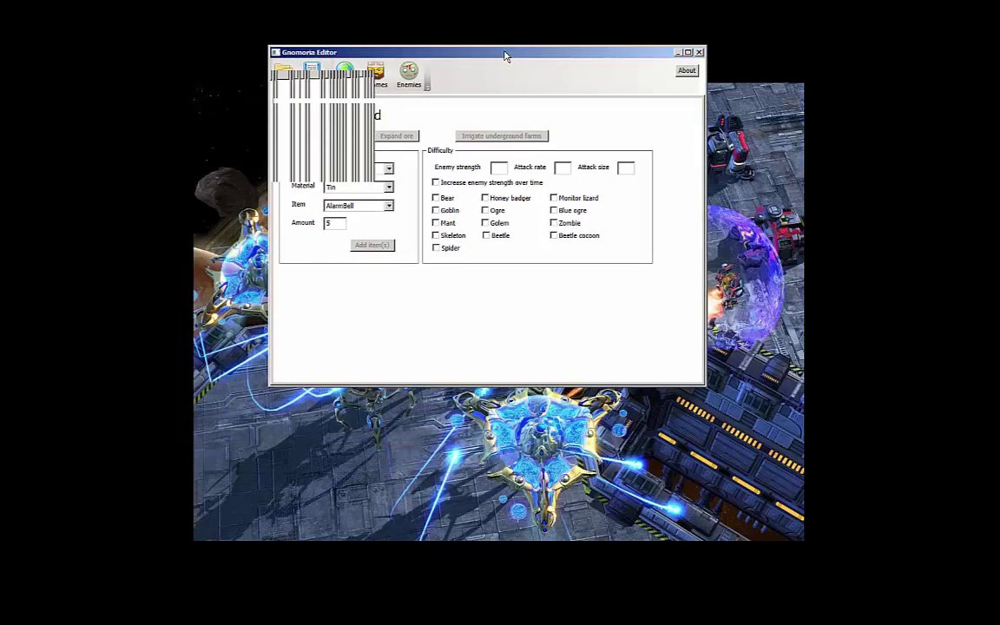
{"action": "double_click", "coordinate": [506, 54]}
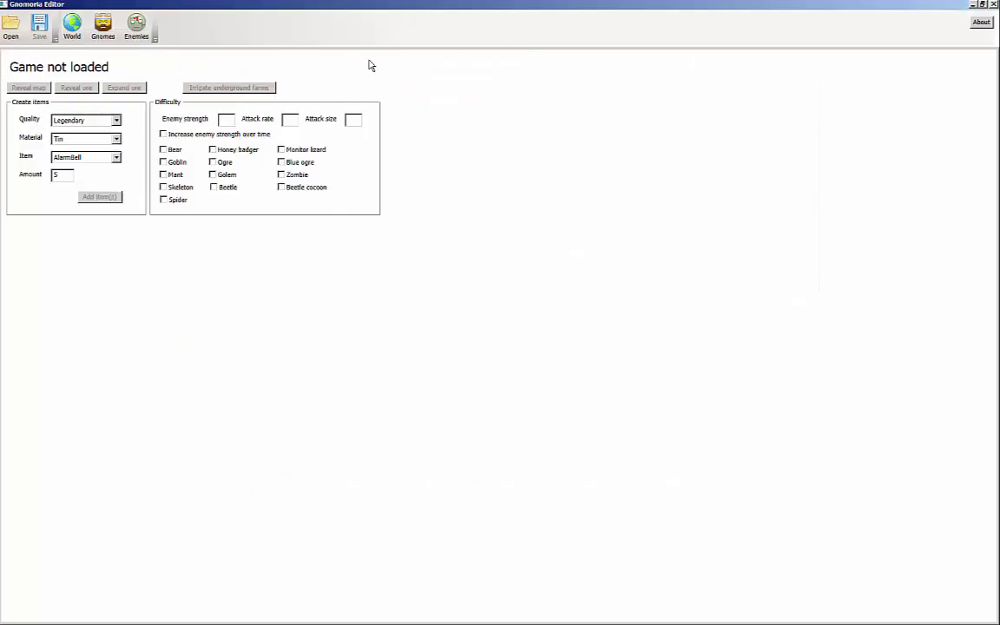
{"action": "double_click", "coordinate": [298, 5]}
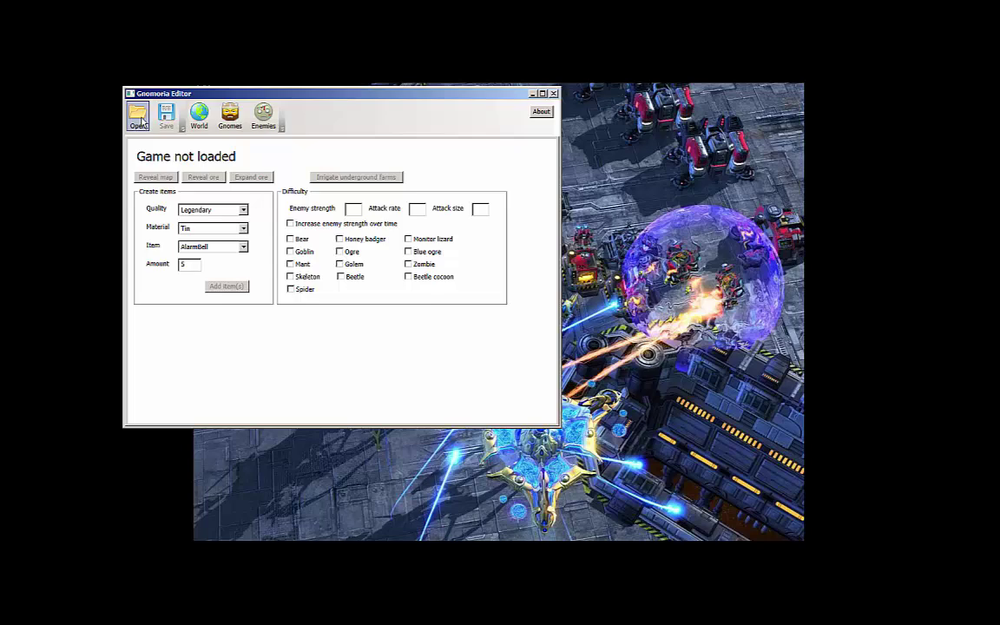
{"action": "left_click", "coordinate": [139, 117]}
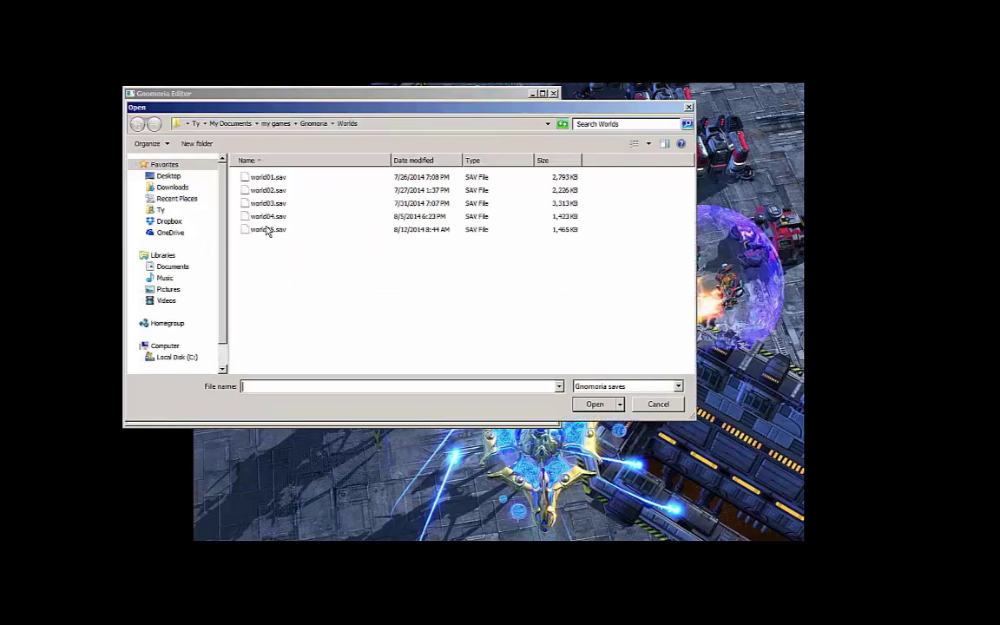
{"action": "double_click", "coordinate": [268, 230]}
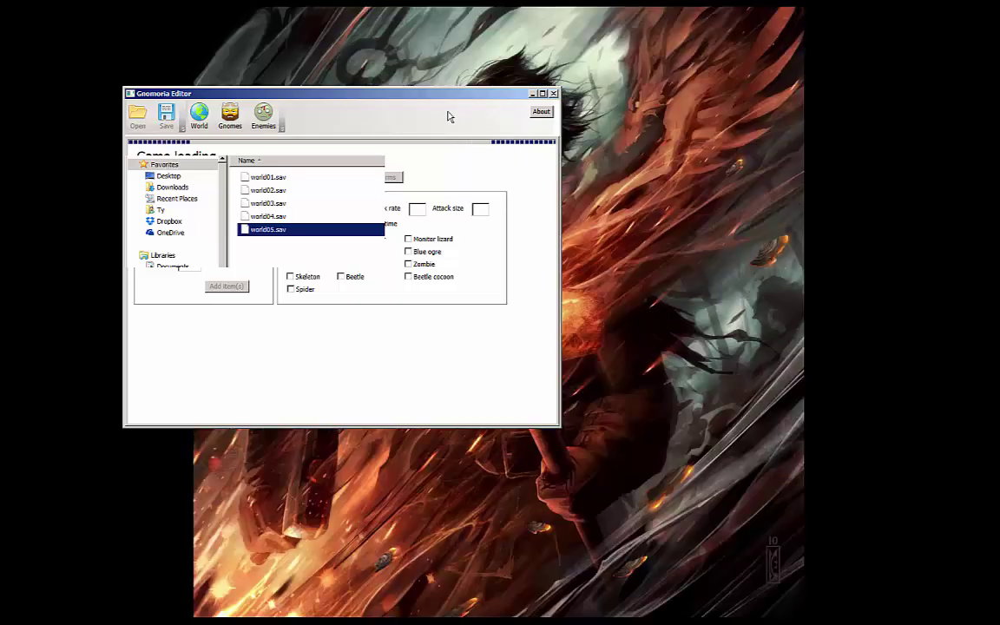
- Maximize the editor, keep World item quality at Legendary, and go to the Gnomes page
{"action": "left_click", "coordinate": [541, 94]}
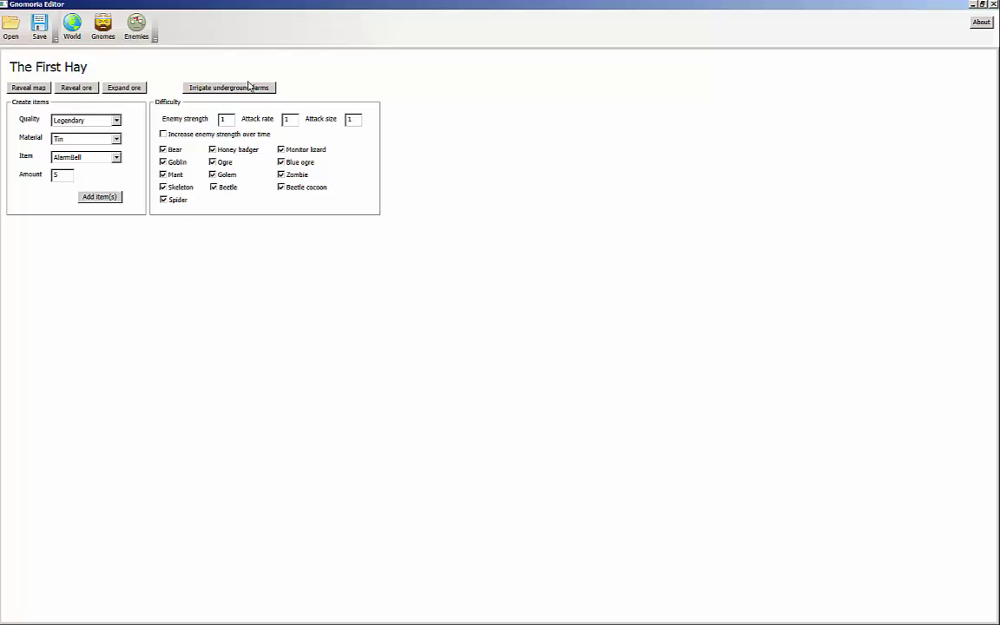
{"action": "left_click", "coordinate": [74, 33]}
{"action": "left_click", "coordinate": [114, 119]}
{"action": "left_click", "coordinate": [82, 157]}
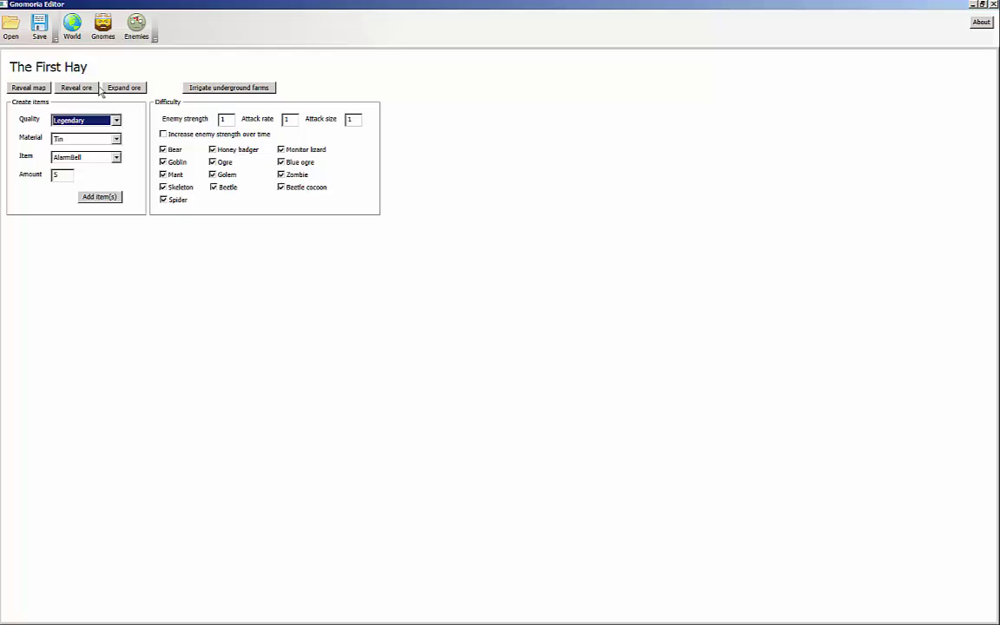
{"action": "left_click", "coordinate": [101, 35]}
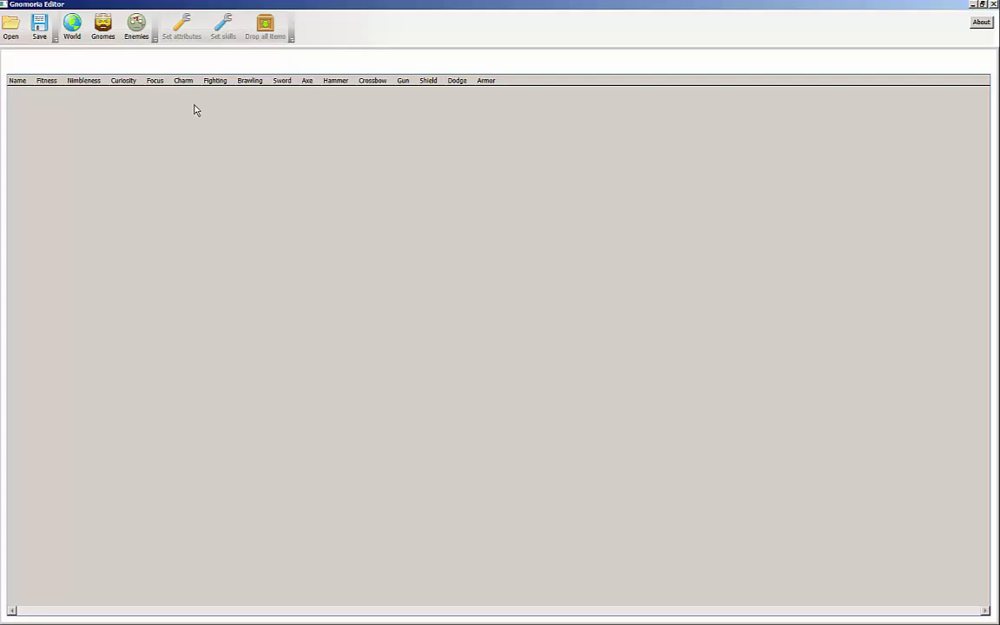
- Load the 11 gnomes into the table and narrow the Name, Fitness and Nimbleness columns
{"action": "left_click", "coordinate": [102, 36]}
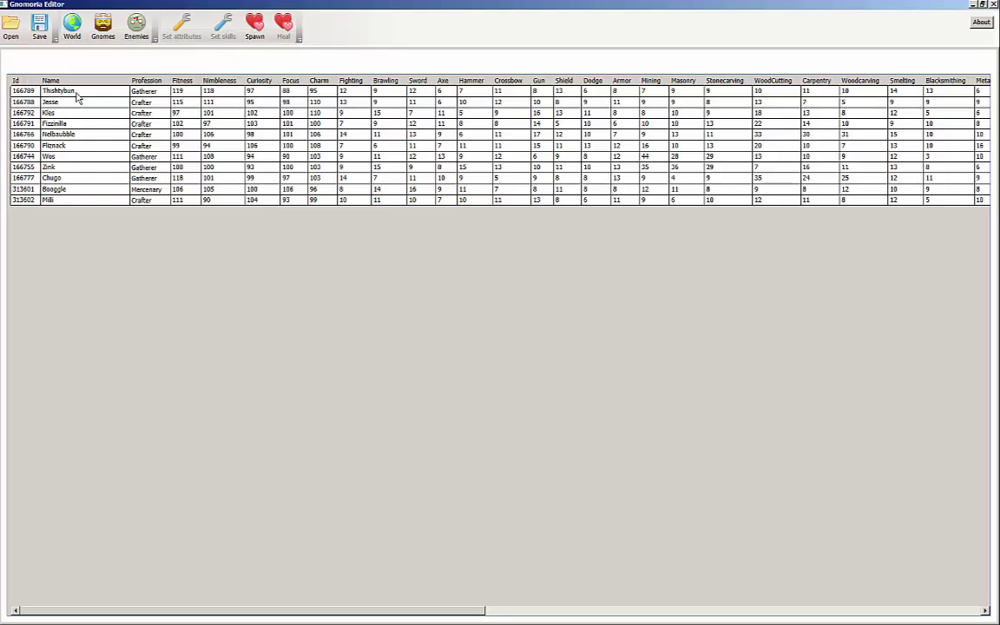
{"action": "left_click_drag", "start_coordinate": [130, 81], "coordinate": [82, 82]}
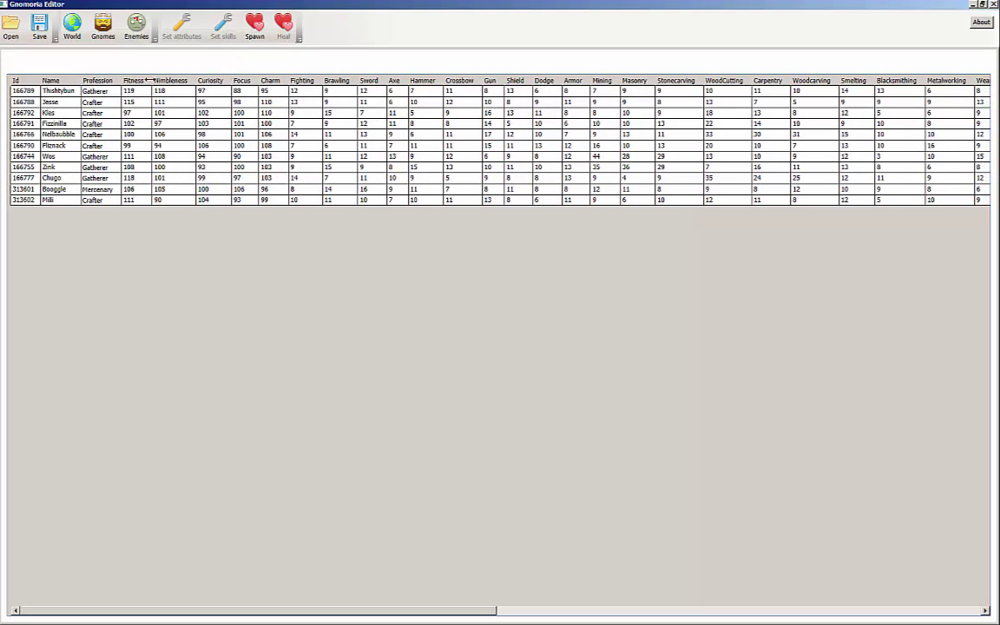
{"action": "left_click_drag", "start_coordinate": [150, 80], "coordinate": [222, 80]}
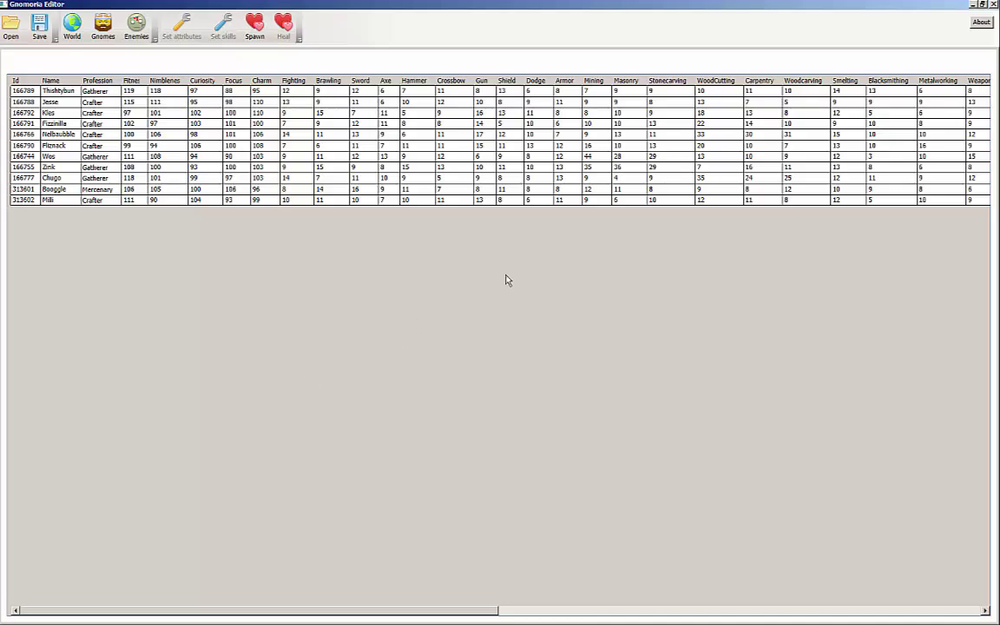
- Sort gnomes descending by WoodCutting, Carpentry, Mining, then Masonry, and select Wos
{"action": "left_click", "coordinate": [724, 81]}
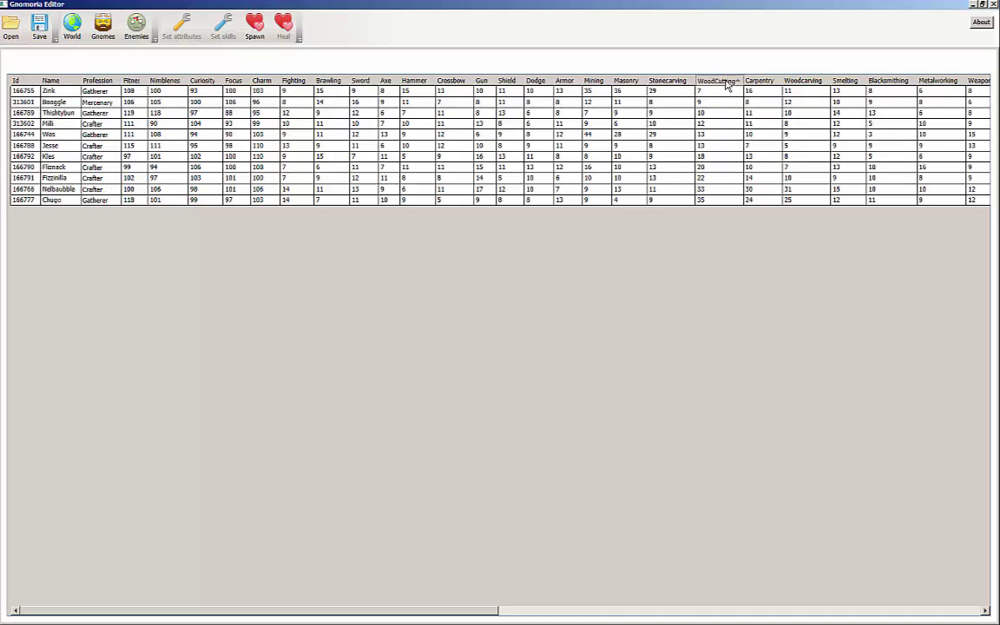
{"action": "left_click", "coordinate": [724, 80]}
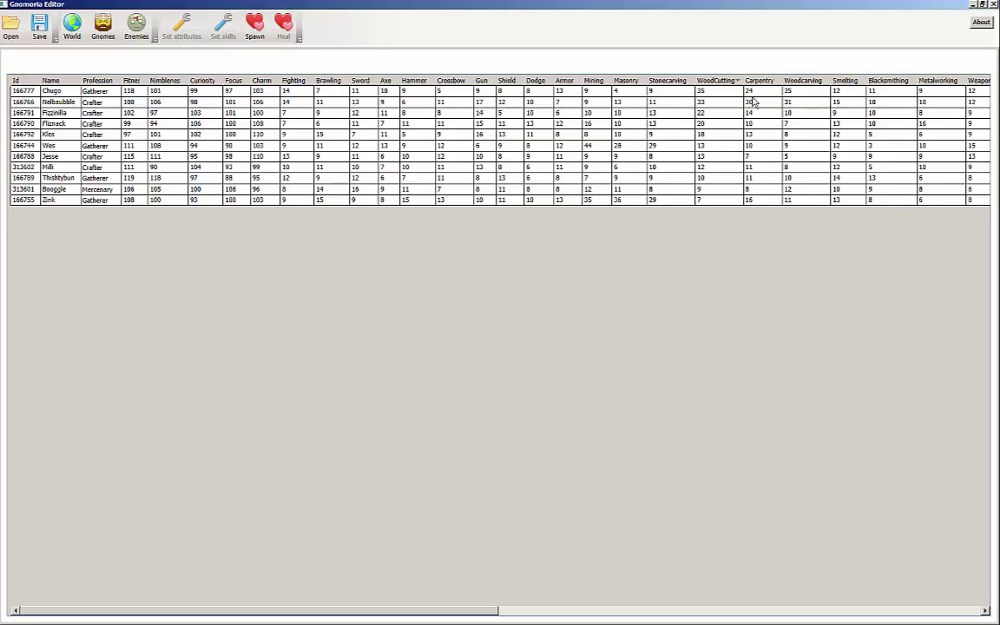
{"action": "left_click", "coordinate": [759, 82]}
{"action": "left_click", "coordinate": [759, 81]}
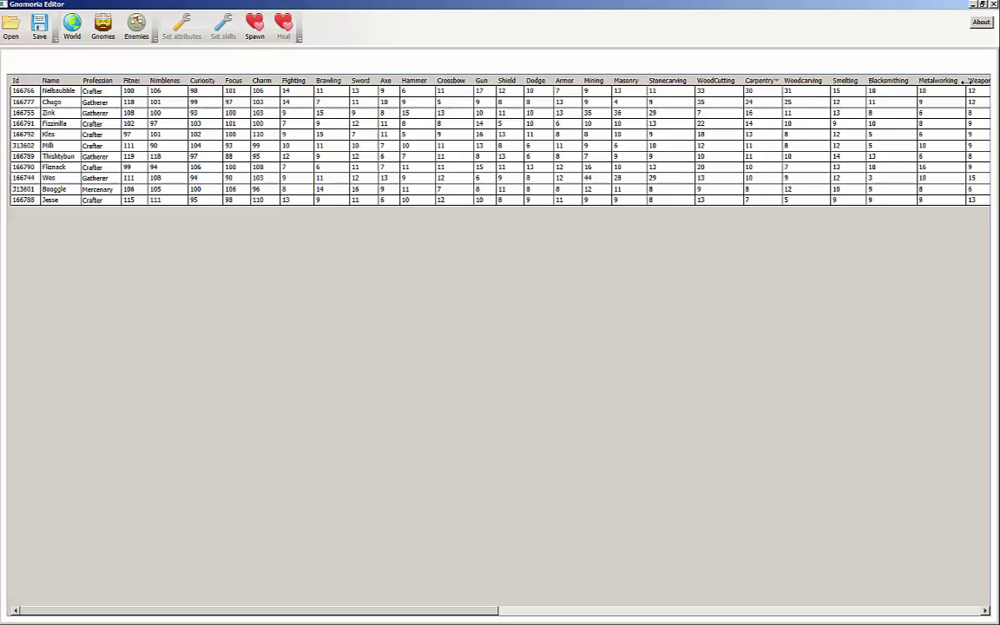
{"action": "left_click", "coordinate": [594, 79]}
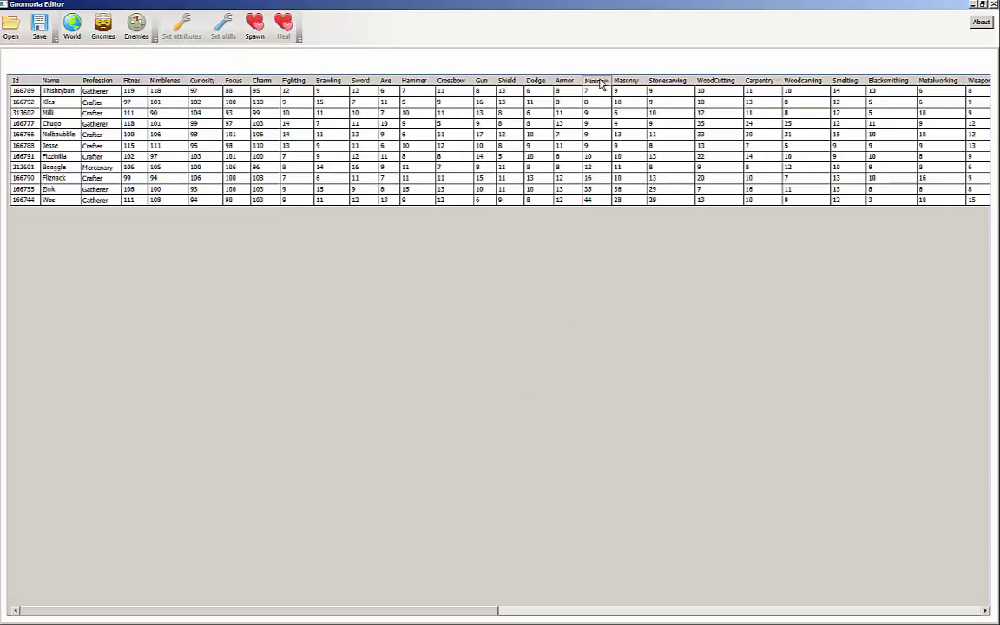
{"action": "left_click", "coordinate": [593, 80]}
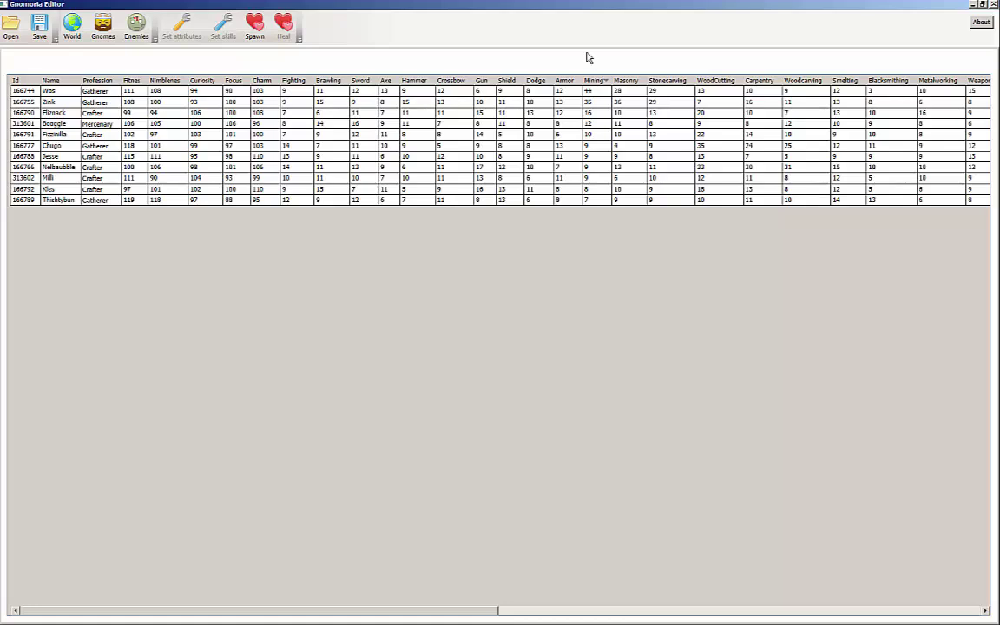
{"action": "left_click", "coordinate": [626, 81]}
{"action": "left_click", "coordinate": [628, 82]}
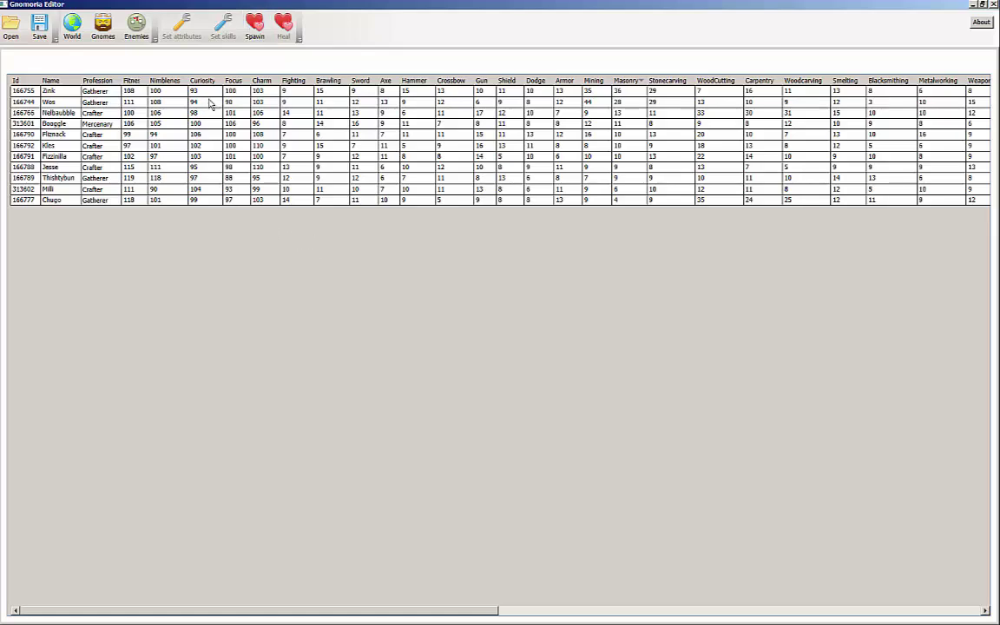
{"action": "left_click", "coordinate": [209, 102]}
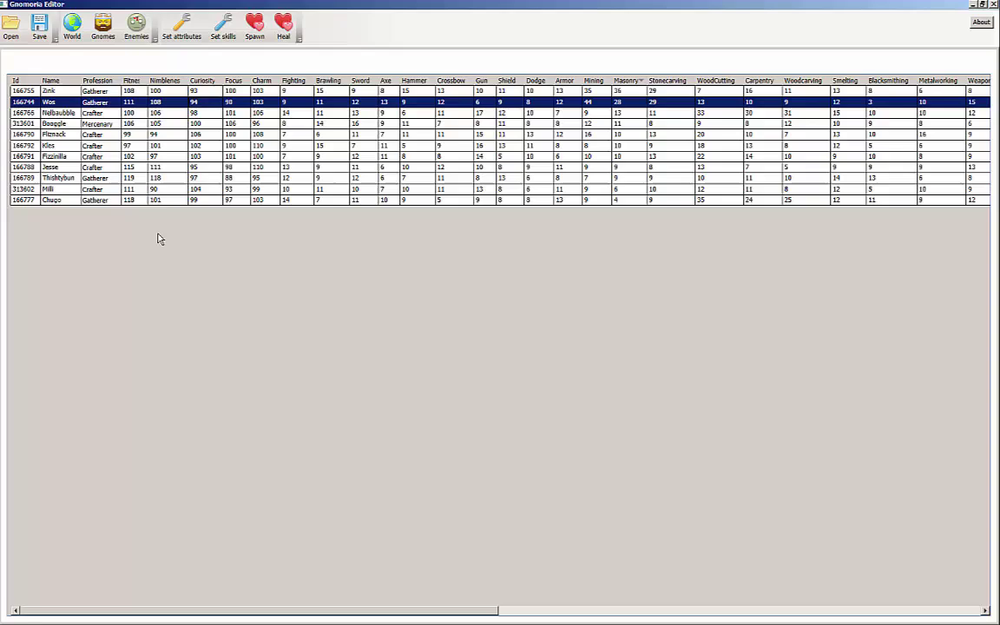
- Scroll the gnome table right, then follow the About box's Gnomoria Save Game Editor II link
{"action": "left_click", "coordinate": [137, 35]}
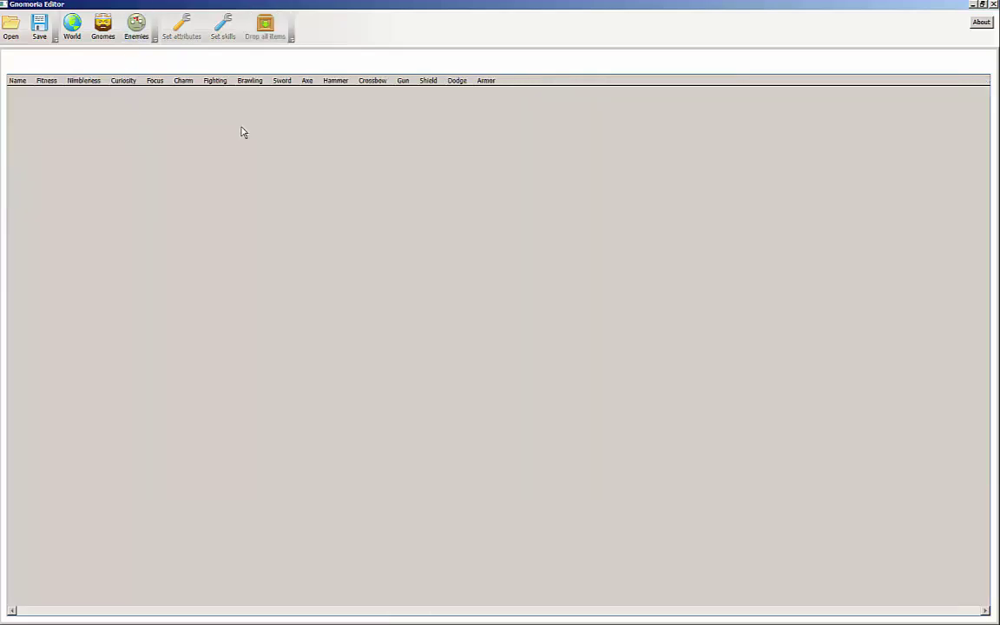
{"action": "left_click", "coordinate": [106, 30]}
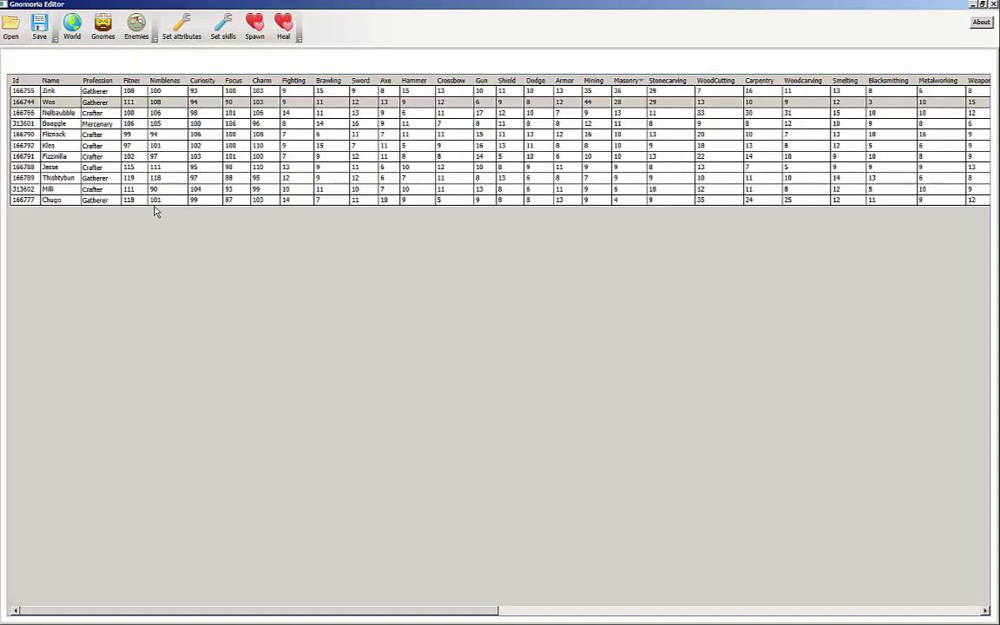
{"action": "mouse_move", "coordinate": [279, 614]}
{"action": "left_mouse_down"}
{"action": "mouse_move", "coordinate": [602, 611]}
{"action": "mouse_move", "coordinate": [801, 593]}
{"action": "left_mouse_up"}
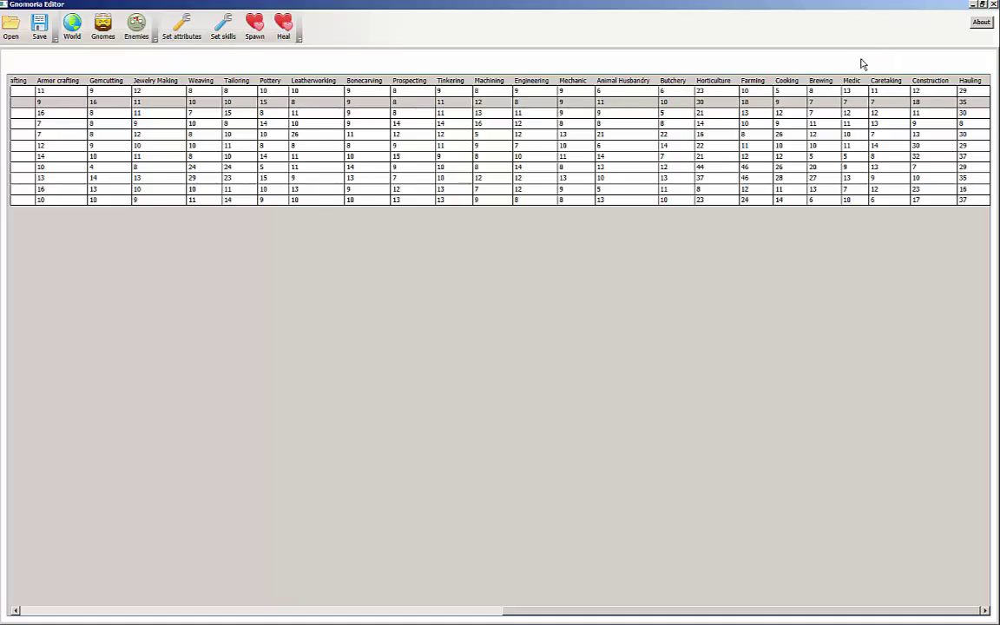
{"action": "left_click", "coordinate": [981, 22]}
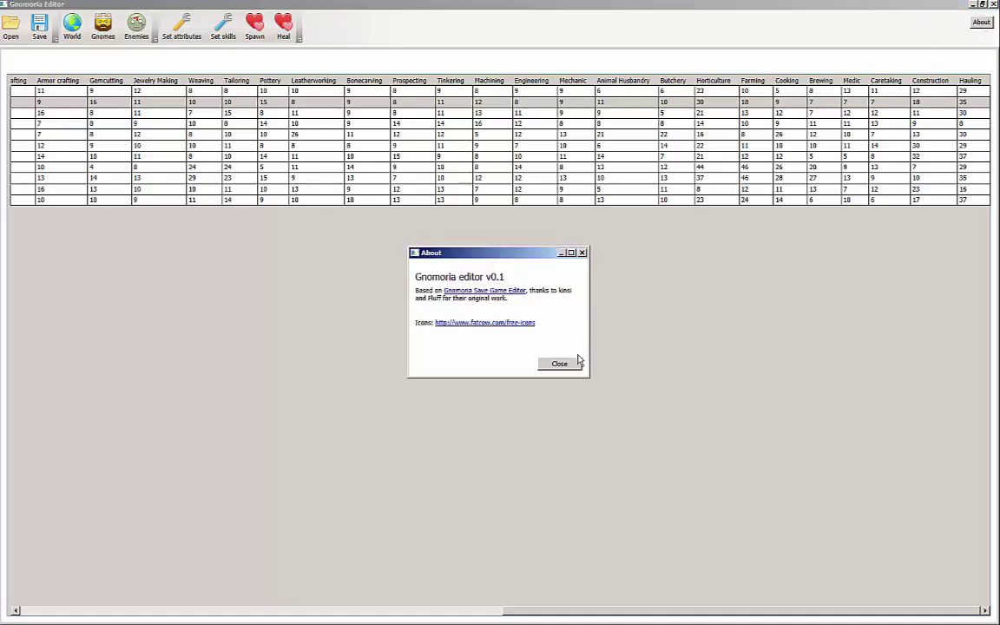
{"action": "left_click", "coordinate": [491, 293]}
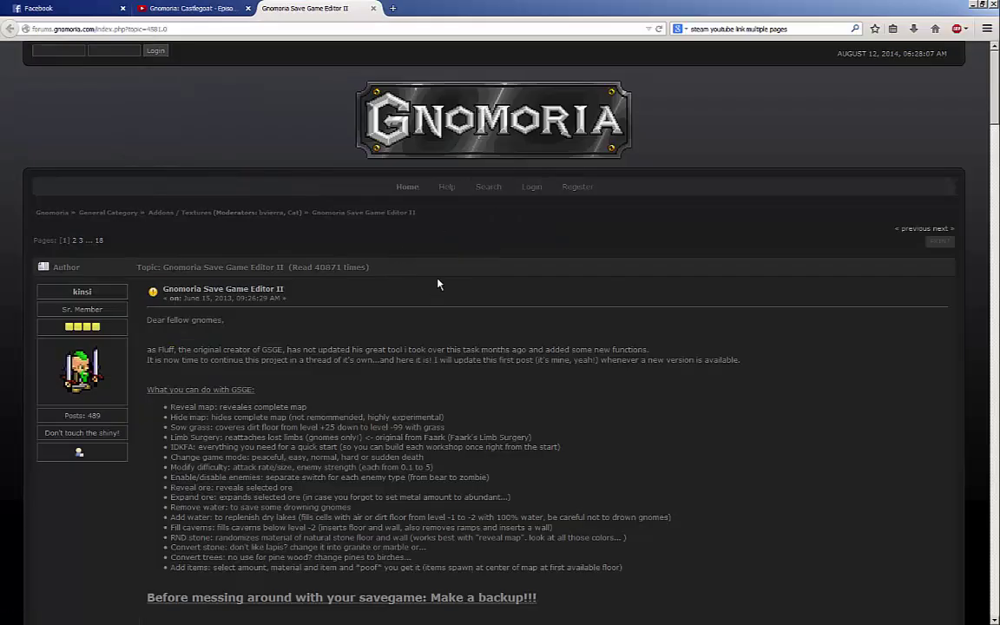
{"action": "scroll", "coordinate": [438, 286], "scroll_direction": "down", "scroll_amount": 3}
{"action": "scroll", "coordinate": [440, 280], "scroll_direction": "up", "scroll_amount": 3}
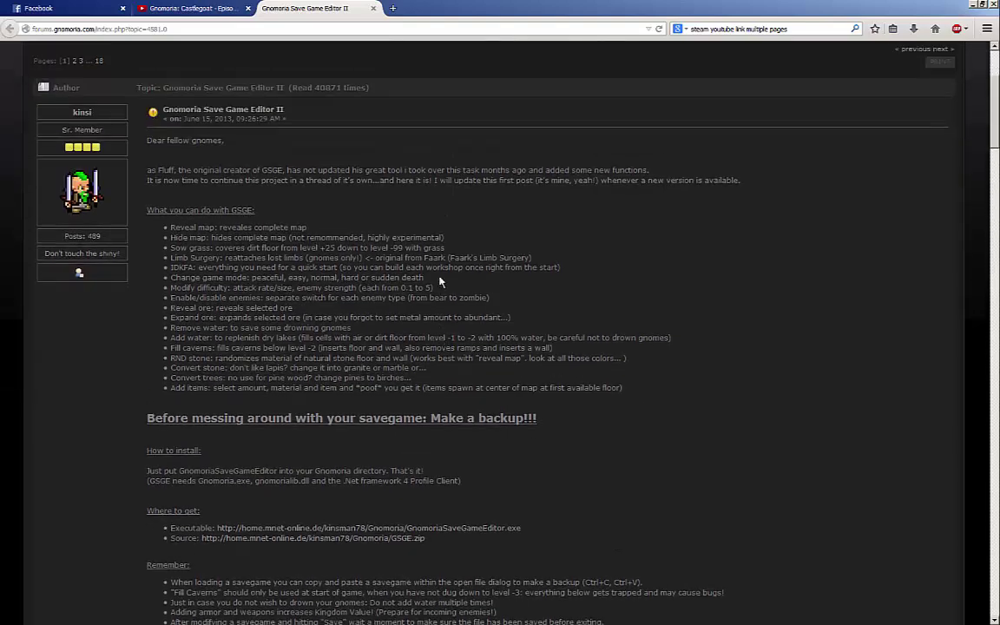
{"action": "scroll", "coordinate": [443, 276], "scroll_direction": "up", "scroll_amount": 5}
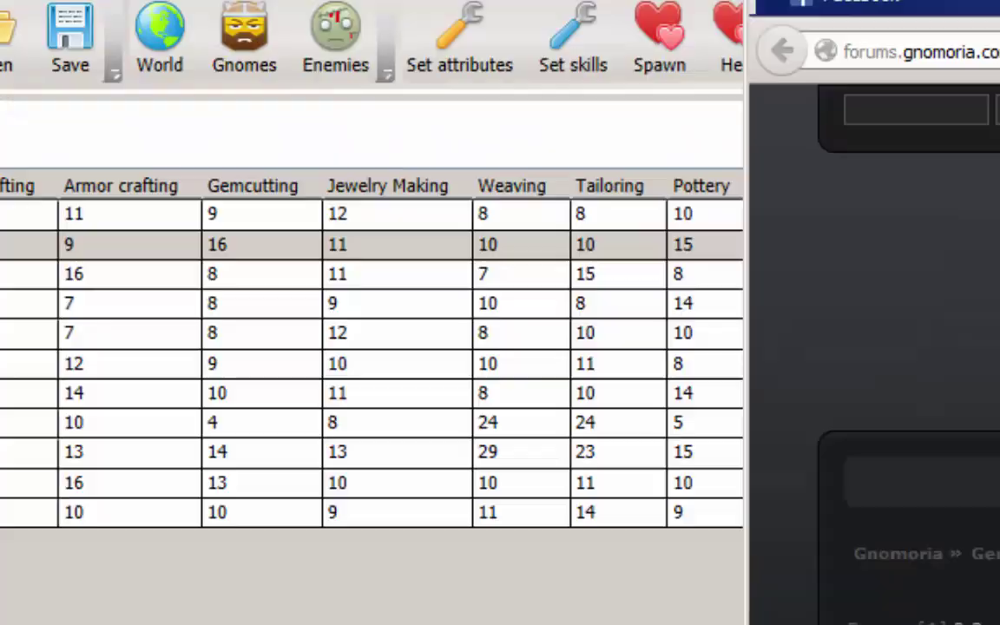
- Minimize the browser, close the About box, and scroll the gnome table back to Id and Name
{"action": "key", "text": "super+Down"}
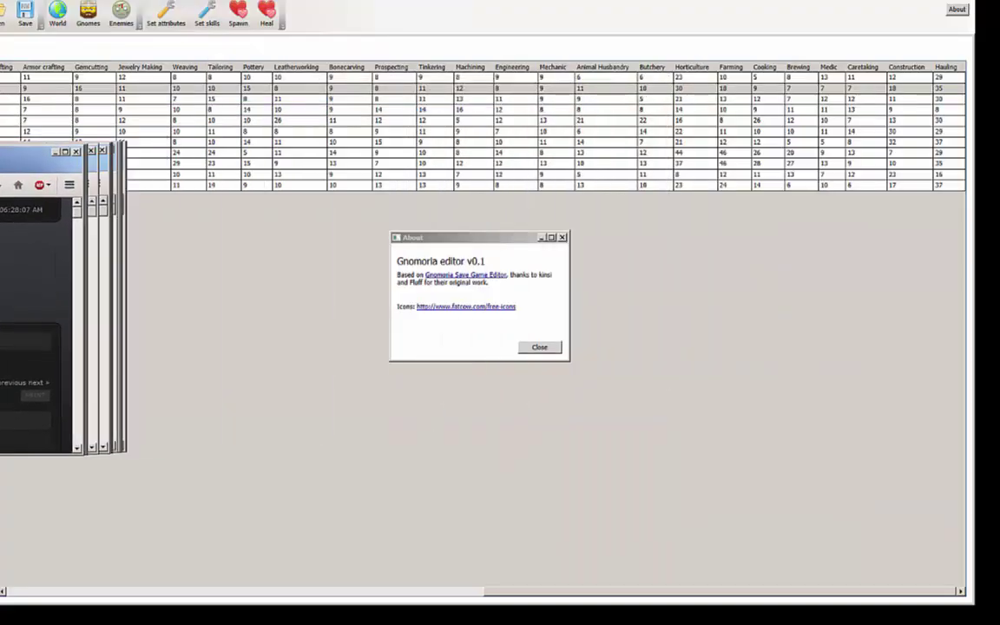
{"action": "left_click", "coordinate": [539, 347]}
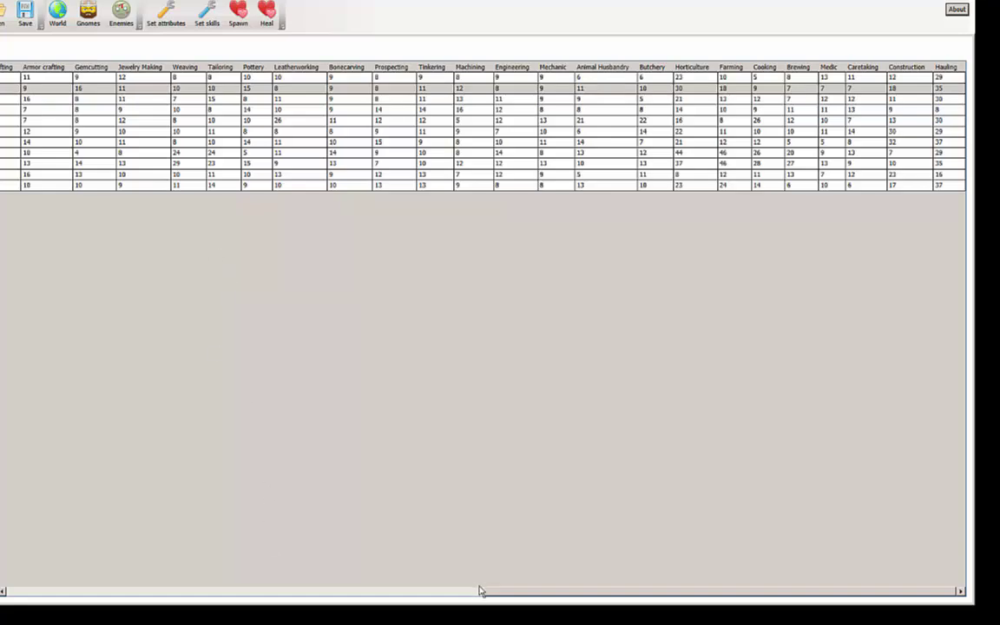
{"action": "left_click", "coordinate": [438, 589]}
{"action": "left_click_drag", "start_coordinate": [438, 589], "coordinate": [78, 568]}
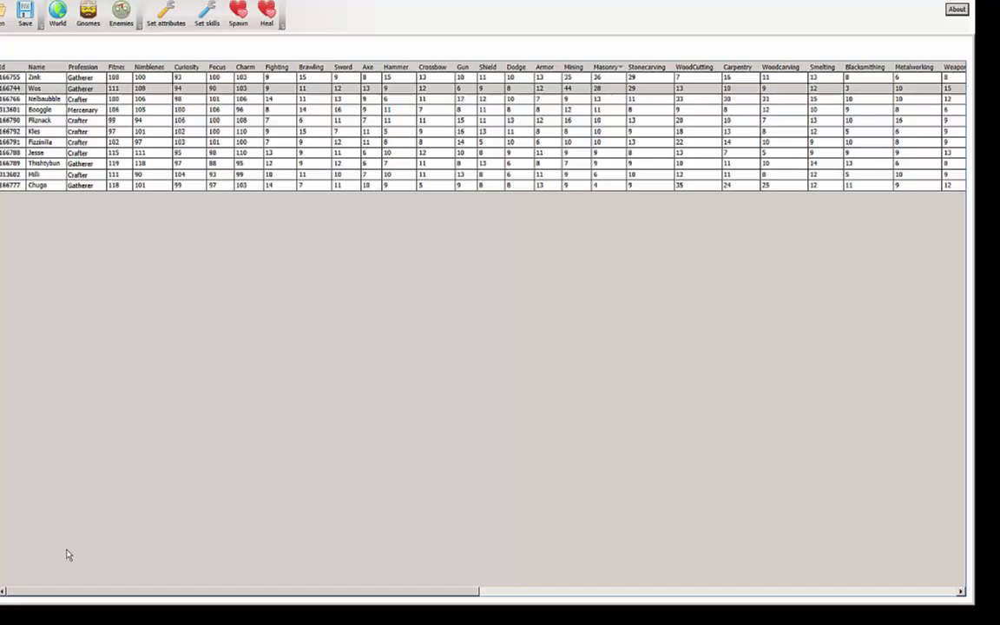